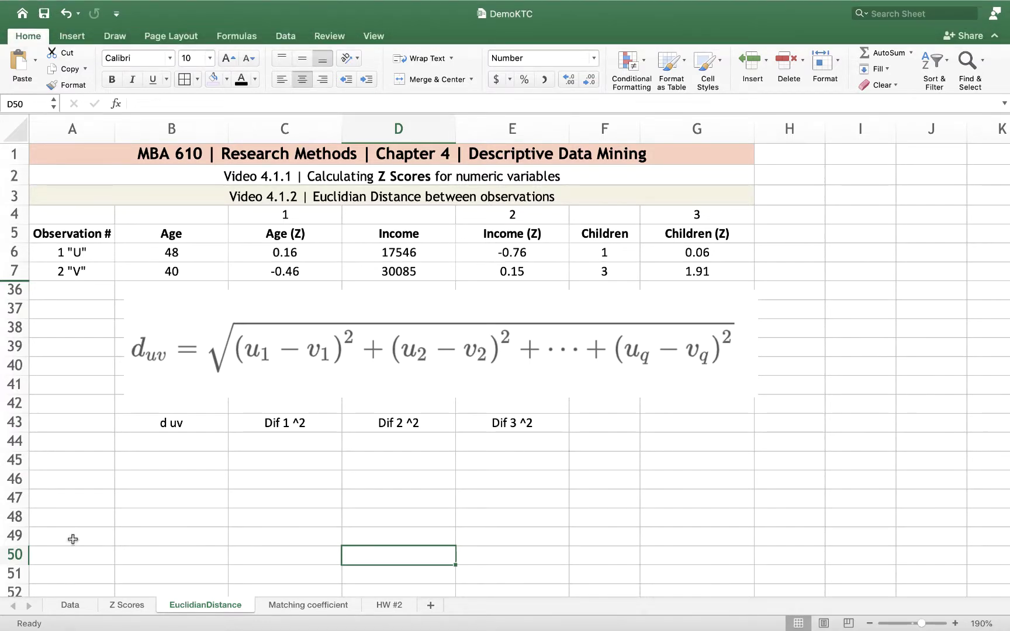
# Review the Z Scores data and the U and V Age (Z) values on EuclidianDistance.
pyautogui.click(125, 606)
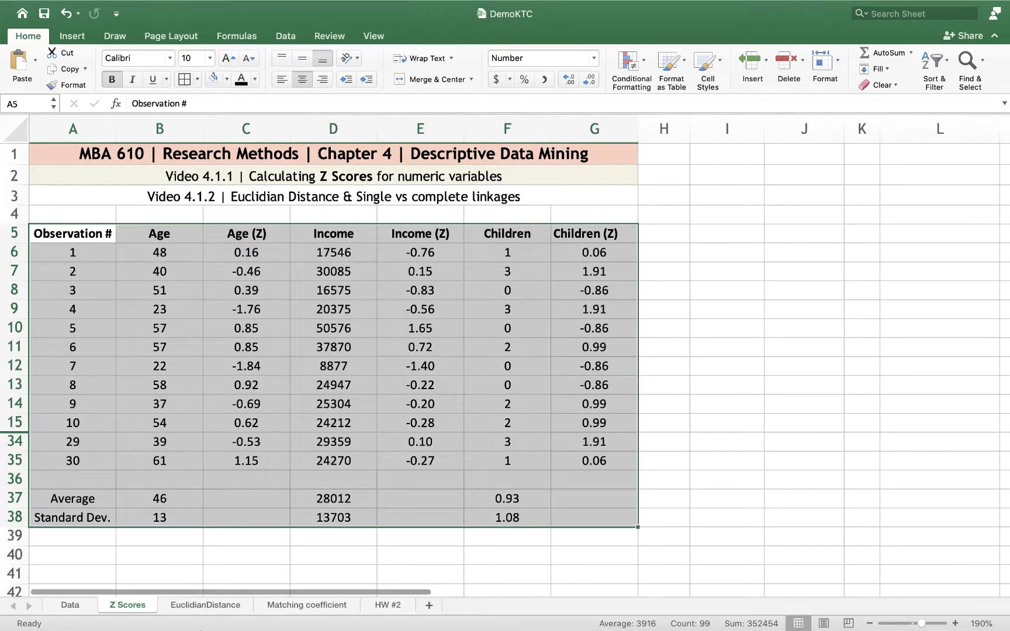
pyautogui.click(199, 606)
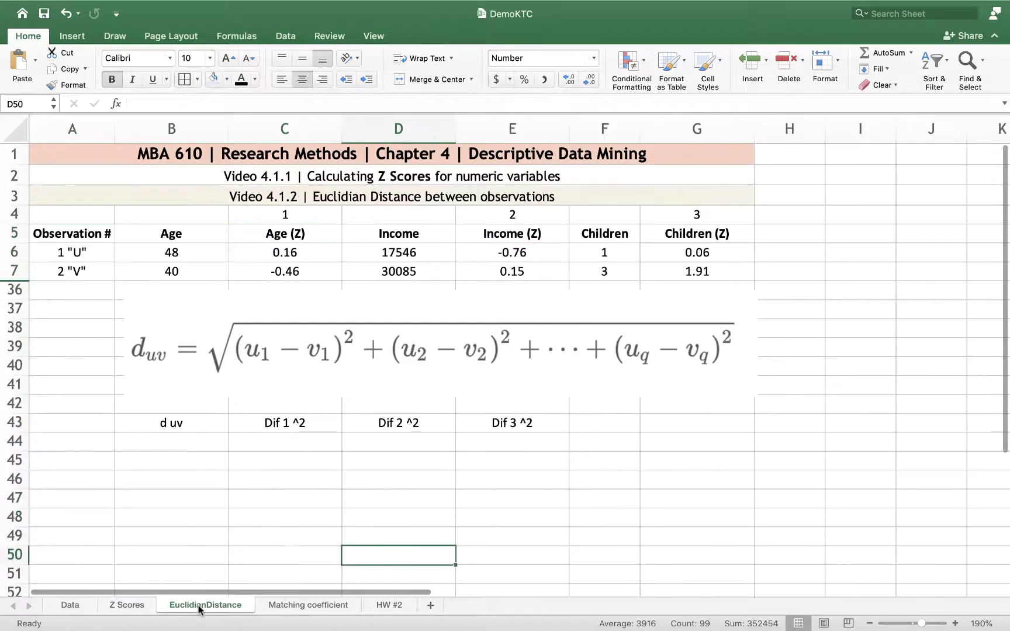
pyautogui.click(305, 251)
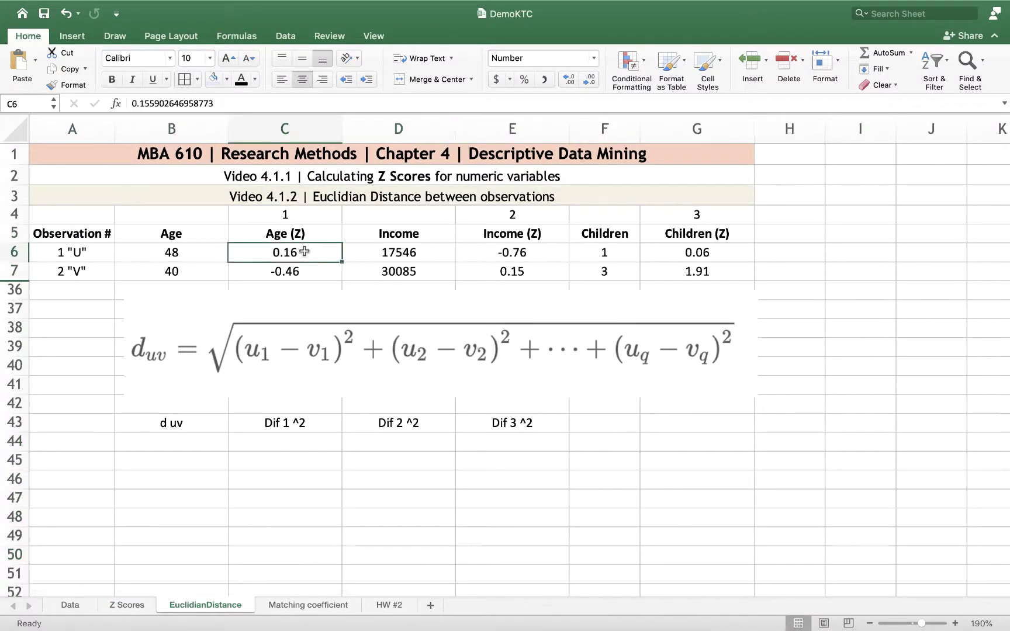
pyautogui.click(302, 270)
pyautogui.click(304, 253)
pyautogui.click(274, 509)
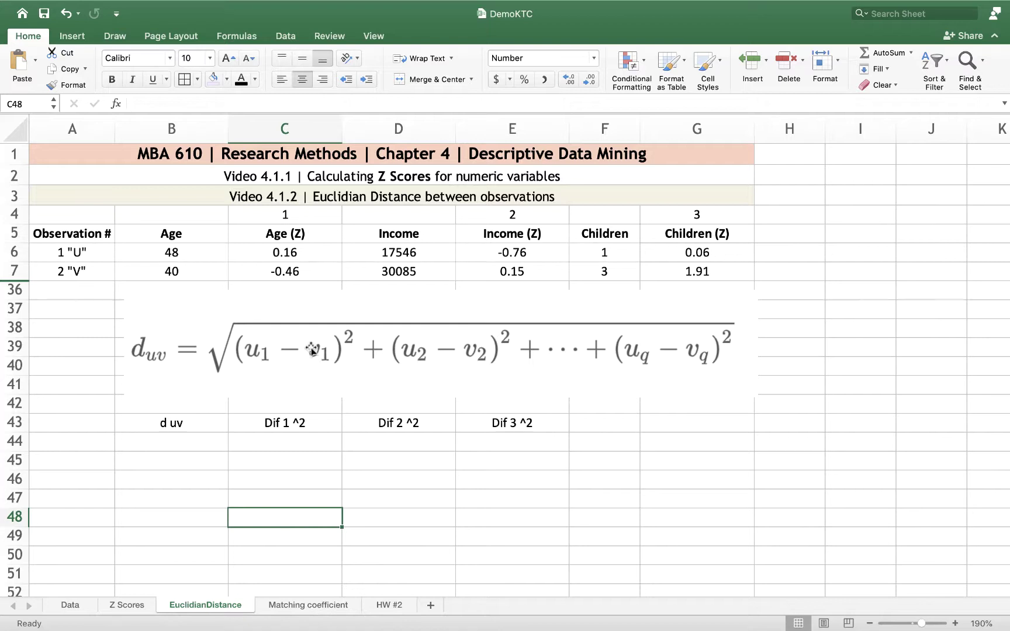
pyautogui.click(293, 214)
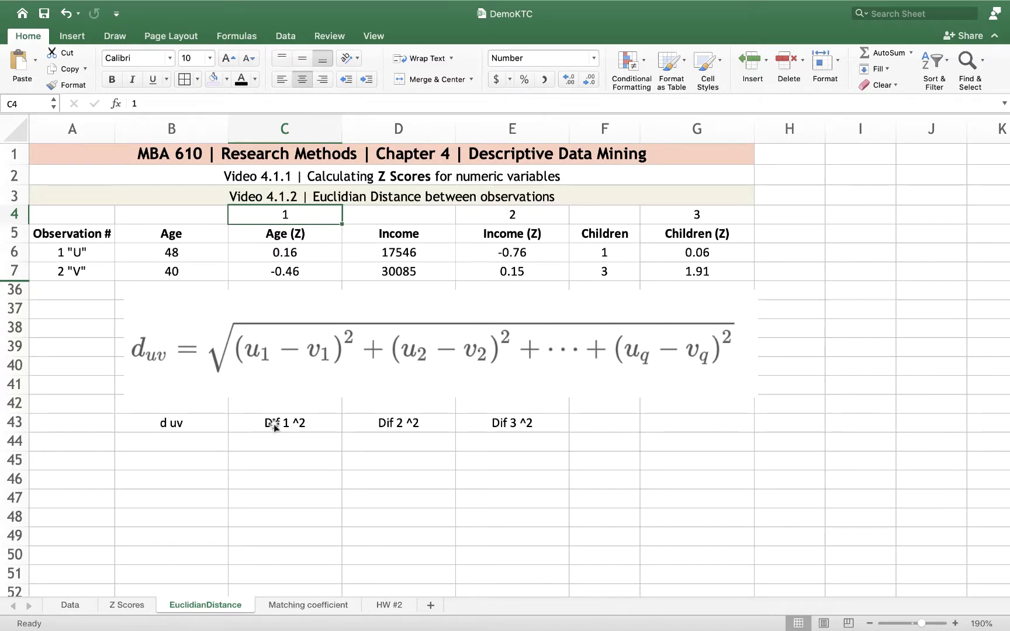
# Enter =(C6-C7)^2 in C44 for the Age squared difference, then select row 44.
pyautogui.click(280, 439)
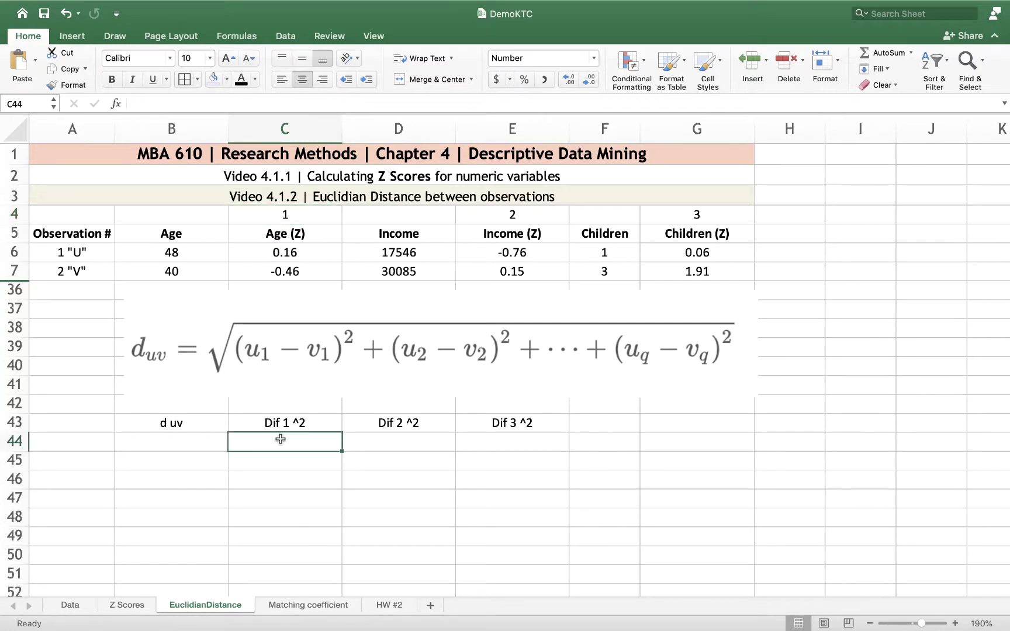
pyautogui.write('=')
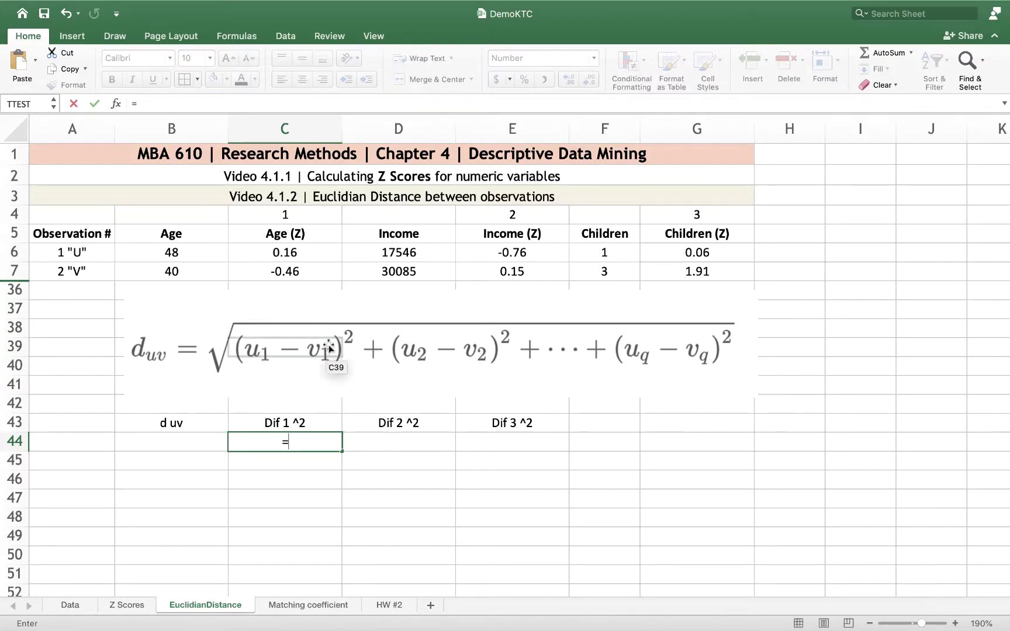
pyautogui.press('F2')
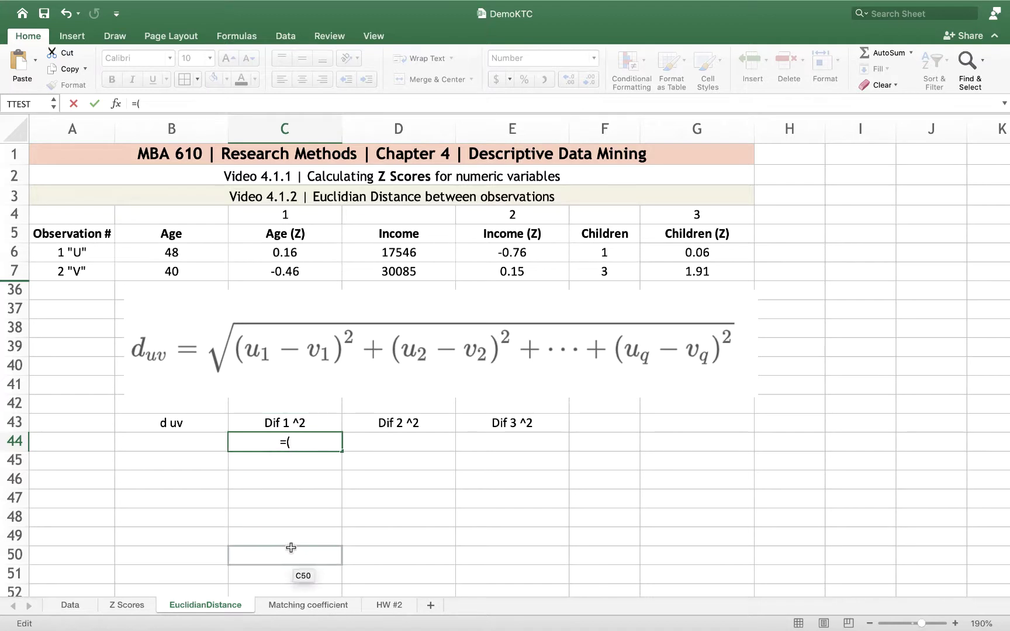
pyautogui.click(290, 253)
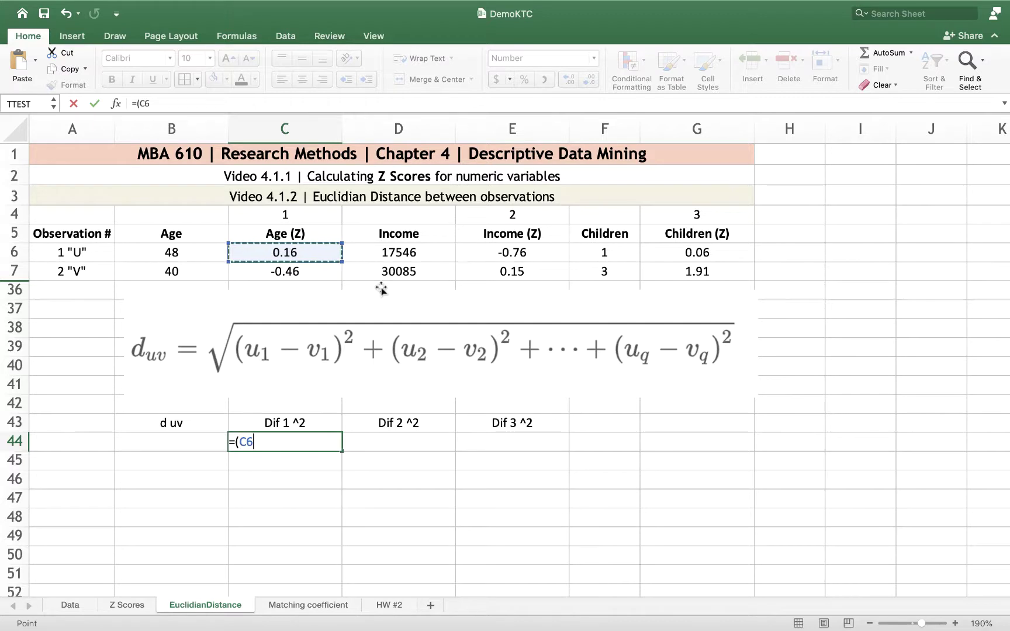
pyautogui.write('-')
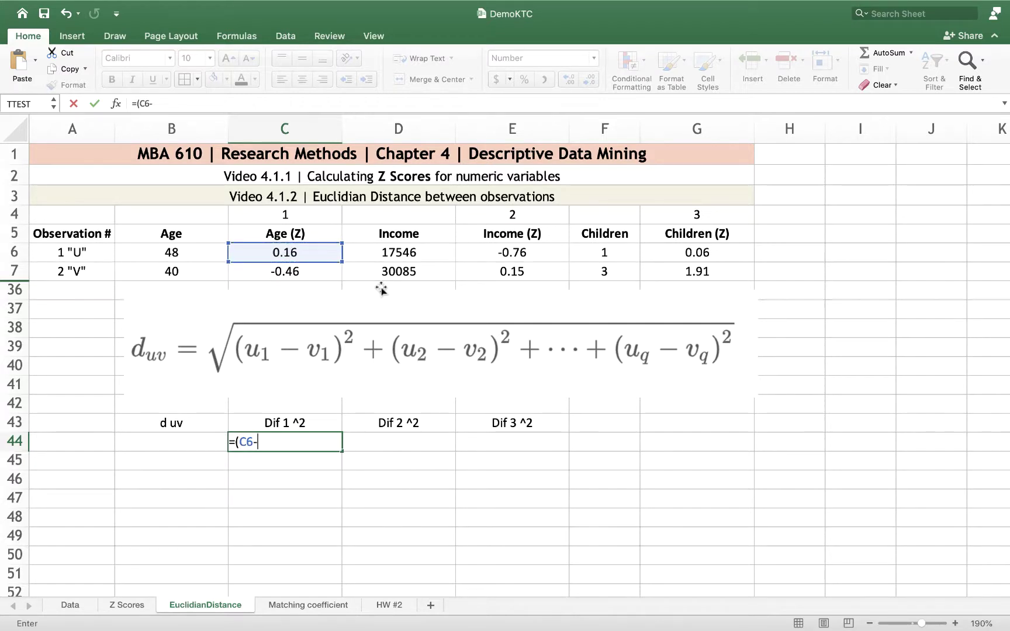
pyautogui.click(289, 271)
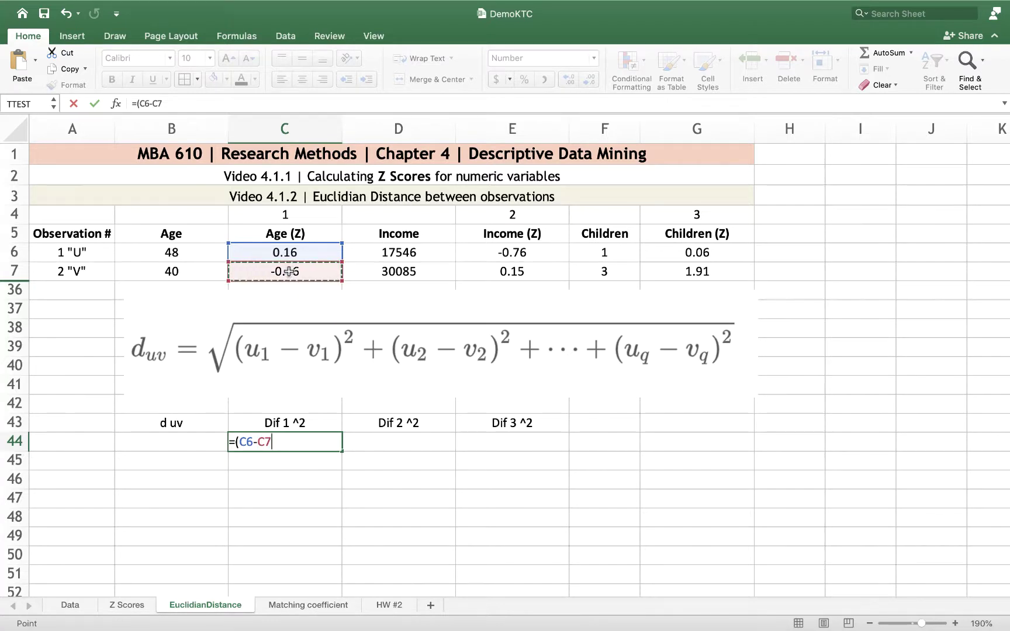
pyautogui.write(')')
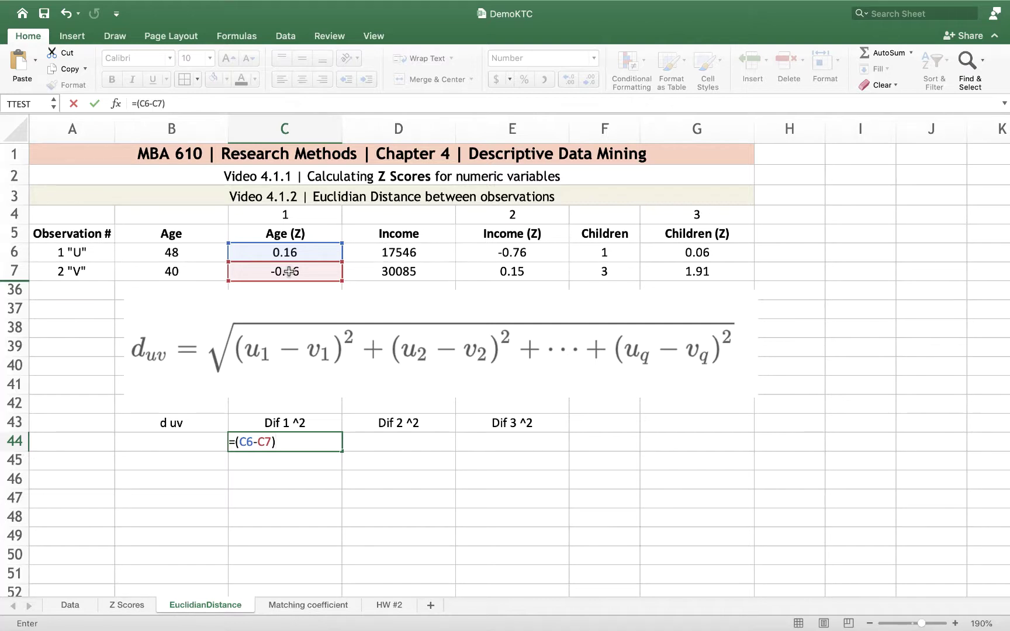
pyautogui.write('^2')
pyautogui.press('Return')
pyautogui.moveTo(273, 447); pyautogui.dragTo(488, 436)
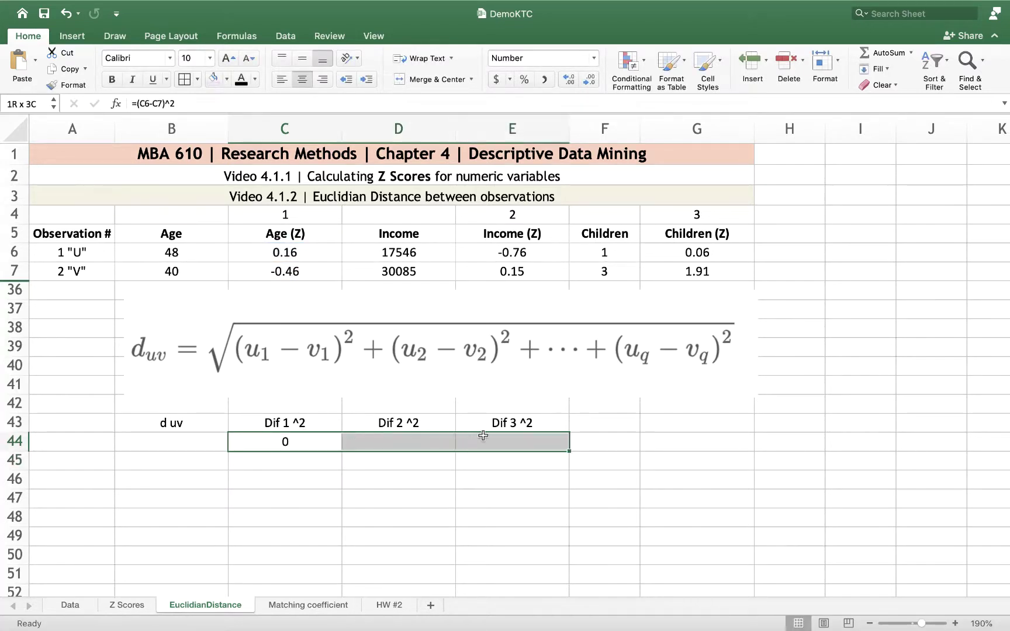
pyautogui.click(15, 442)
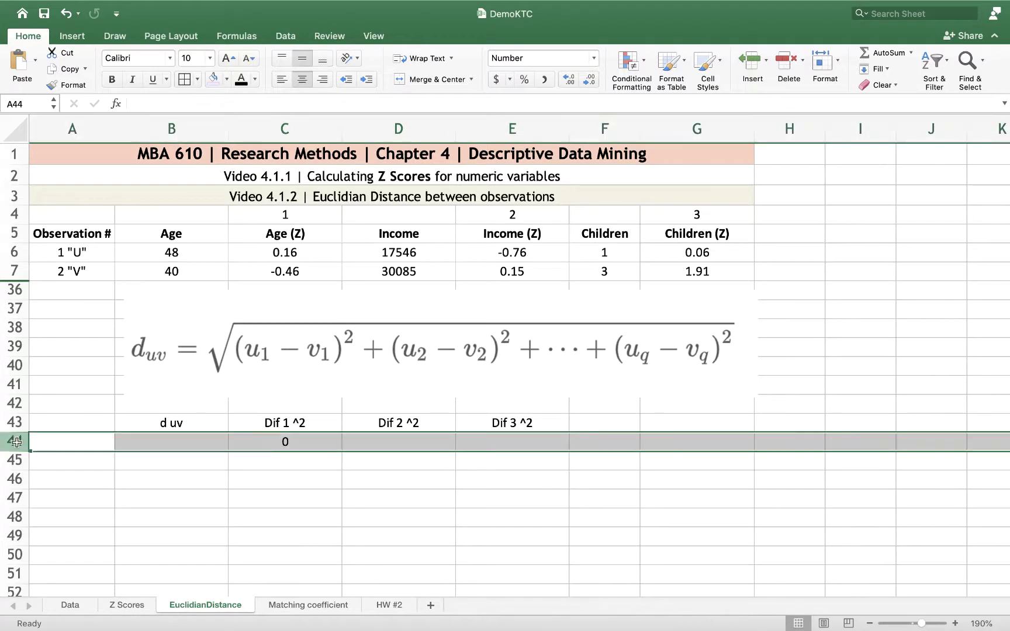
# Format row 44 as Number with two decimals so C44 reads 0.38.
pyautogui.click(594, 58)
pyautogui.click(564, 103)
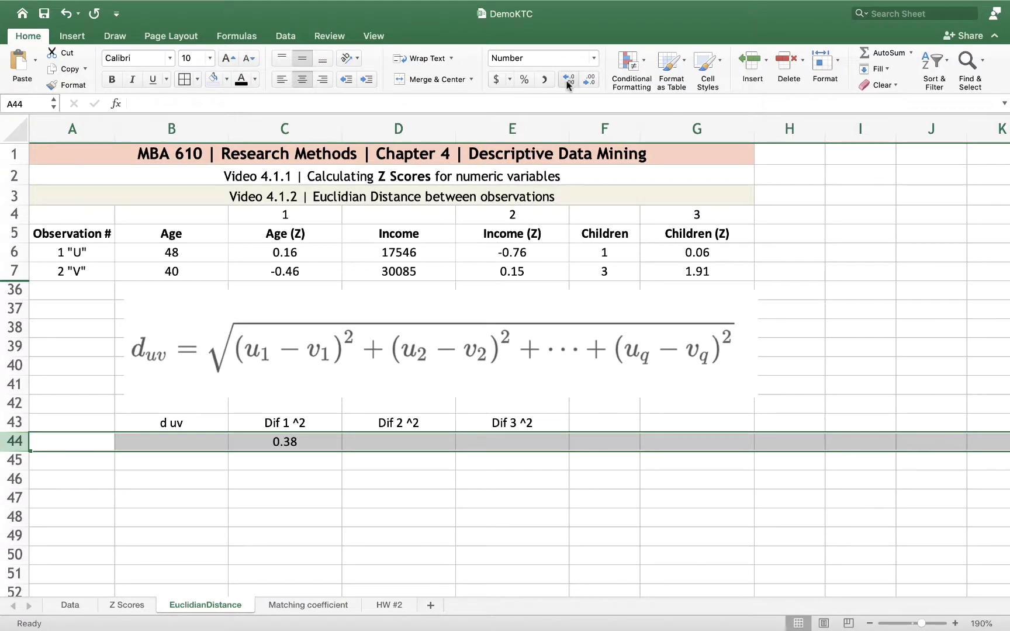
pyautogui.click(567, 82)
pyautogui.click(587, 79)
pyautogui.click(593, 60)
pyautogui.click(569, 100)
pyautogui.click(430, 487)
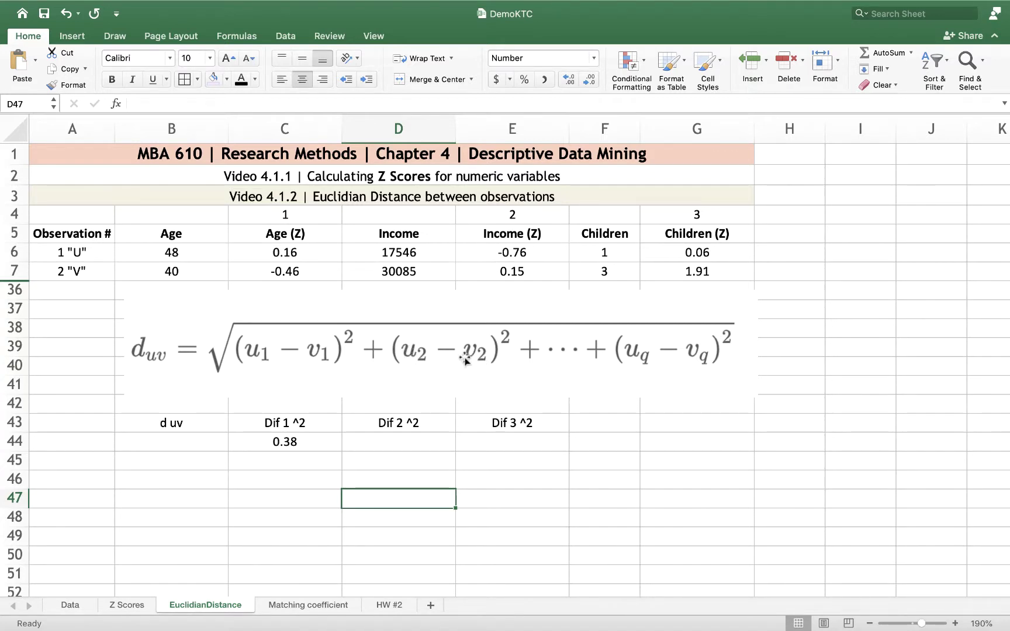
# Enter =(E6-E7)^2 in D44, giving the Income squared difference 0.84.
pyautogui.click(403, 447)
pyautogui.write('=(')
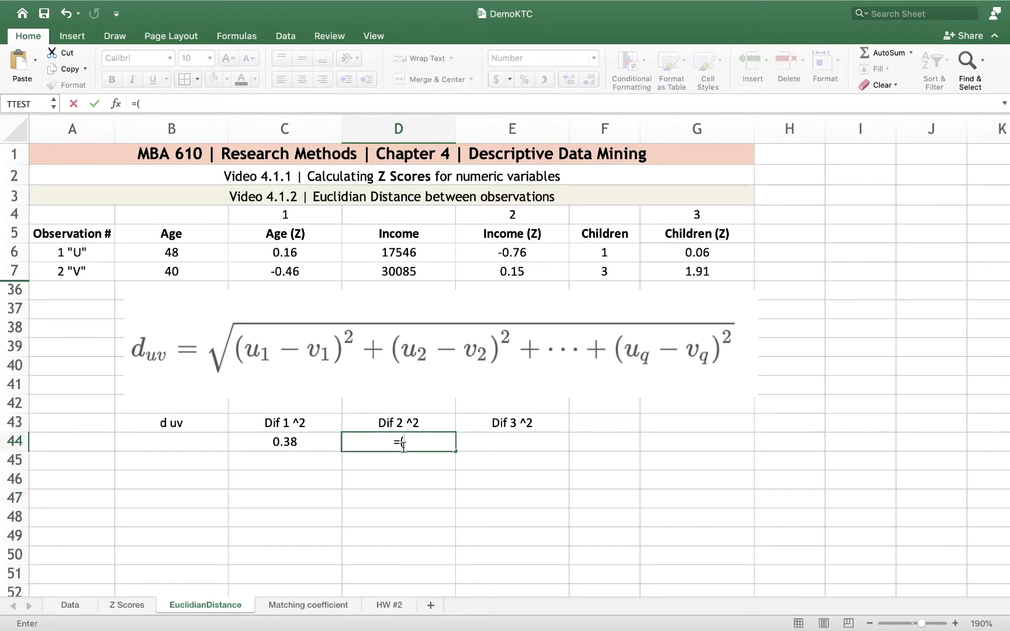
pyautogui.click(531, 252)
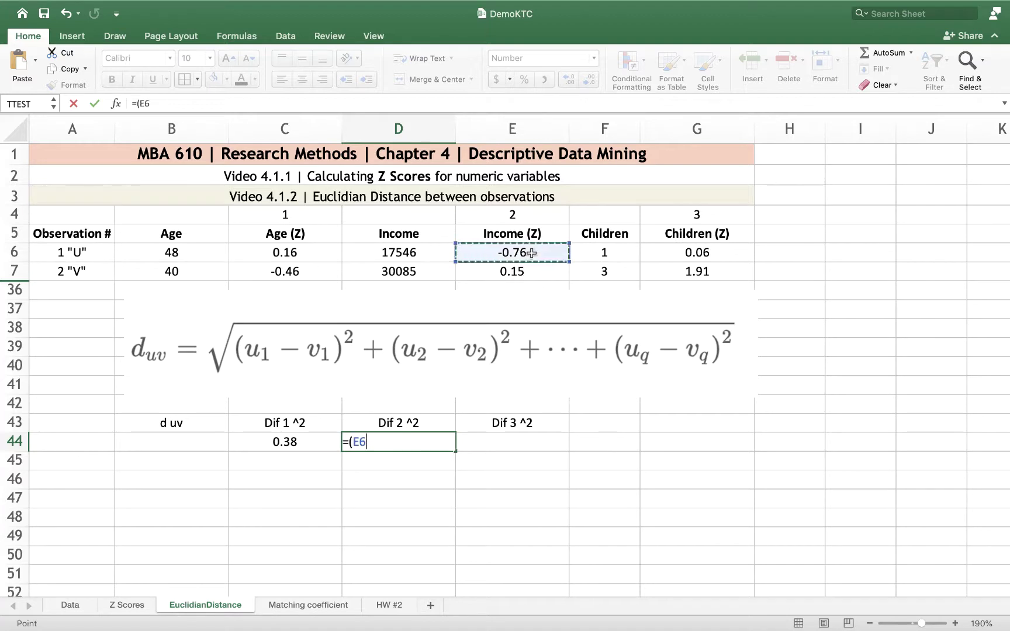
pyautogui.write('-')
pyautogui.click(529, 273)
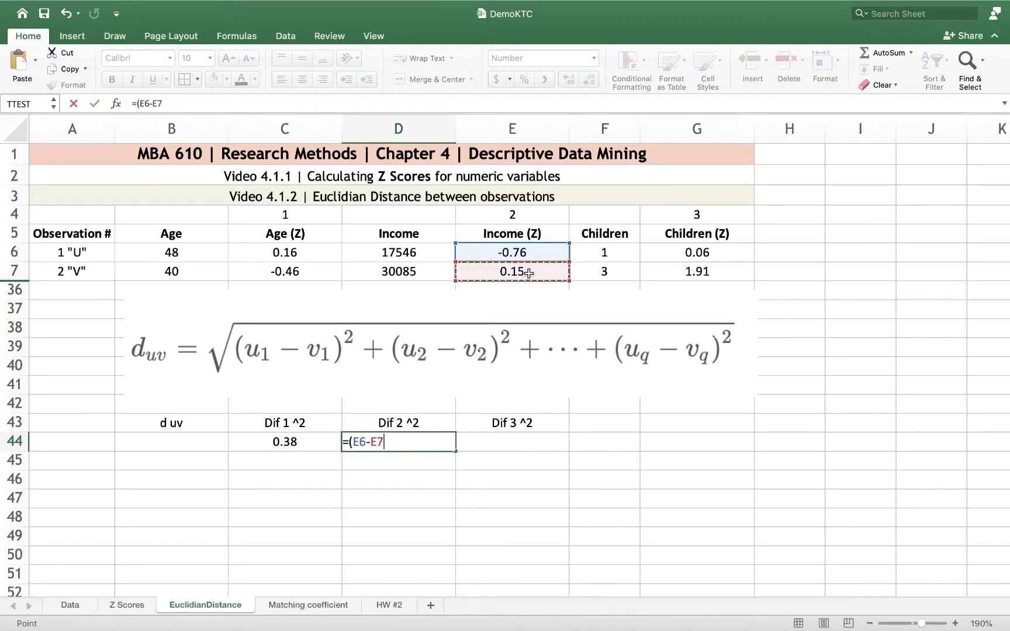
pyautogui.write(')^2')
pyautogui.press('Return')
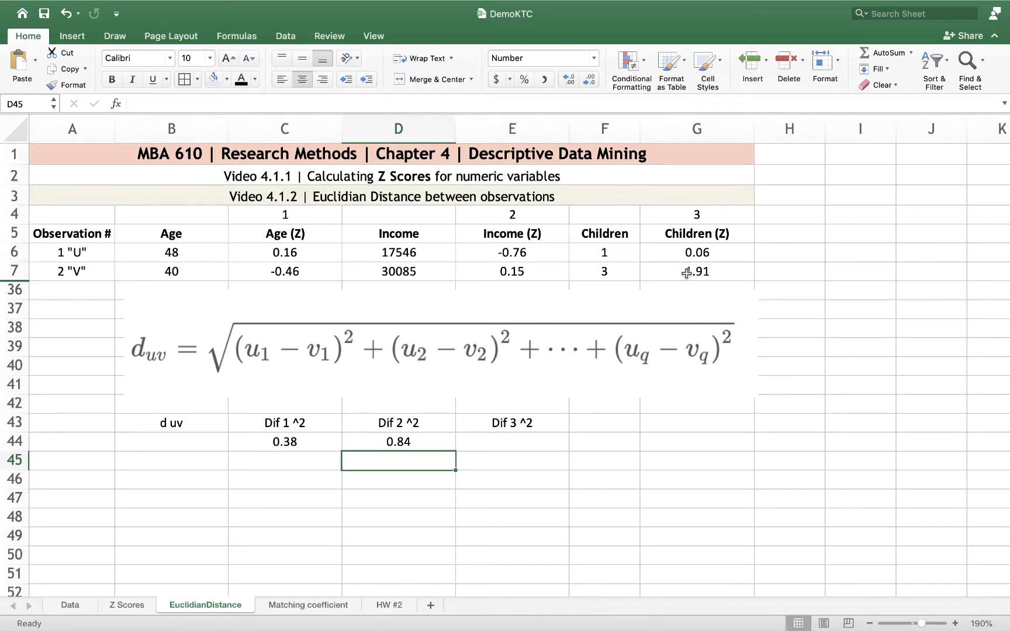
# Enter =(G6-G7)^2 in E44, fixing typos, giving the Children squared difference 3.43.
pyautogui.click(492, 442)
pyautogui.write('=')
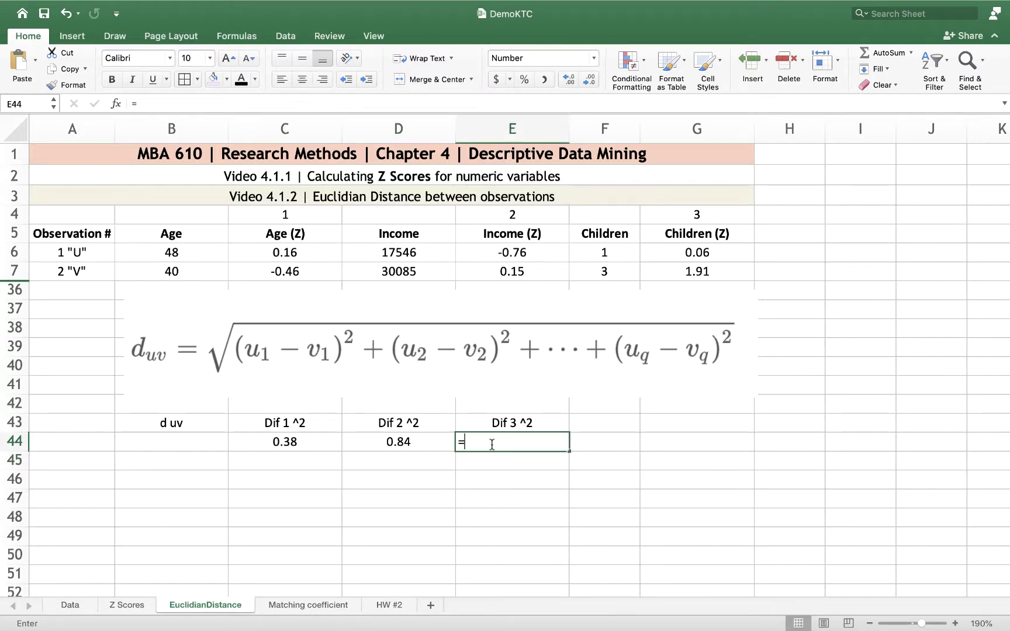
pyautogui.write('(')
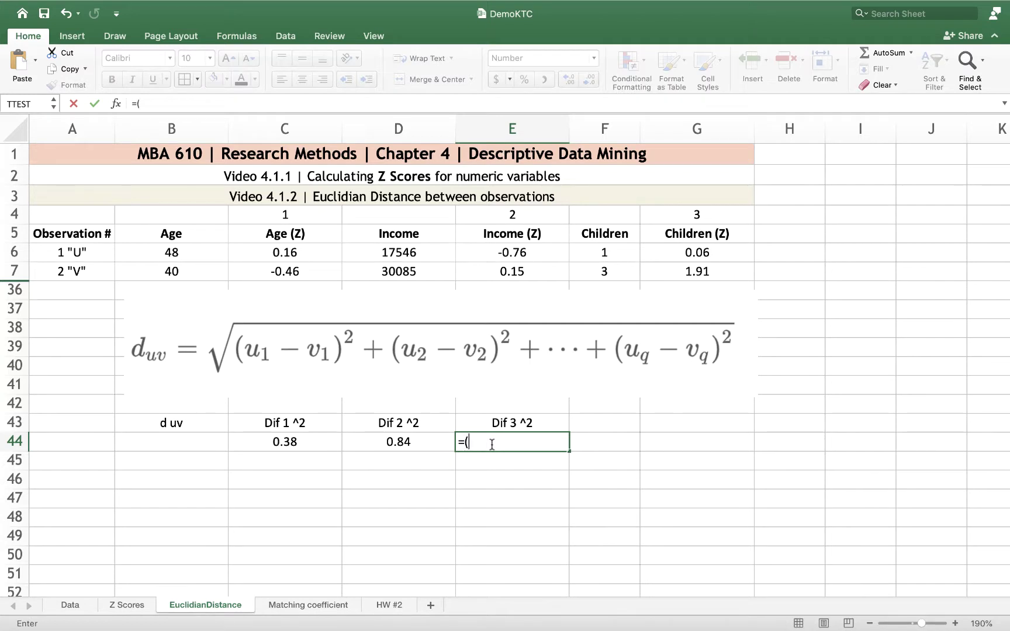
pyautogui.click(691, 256)
pyautogui.write('-')
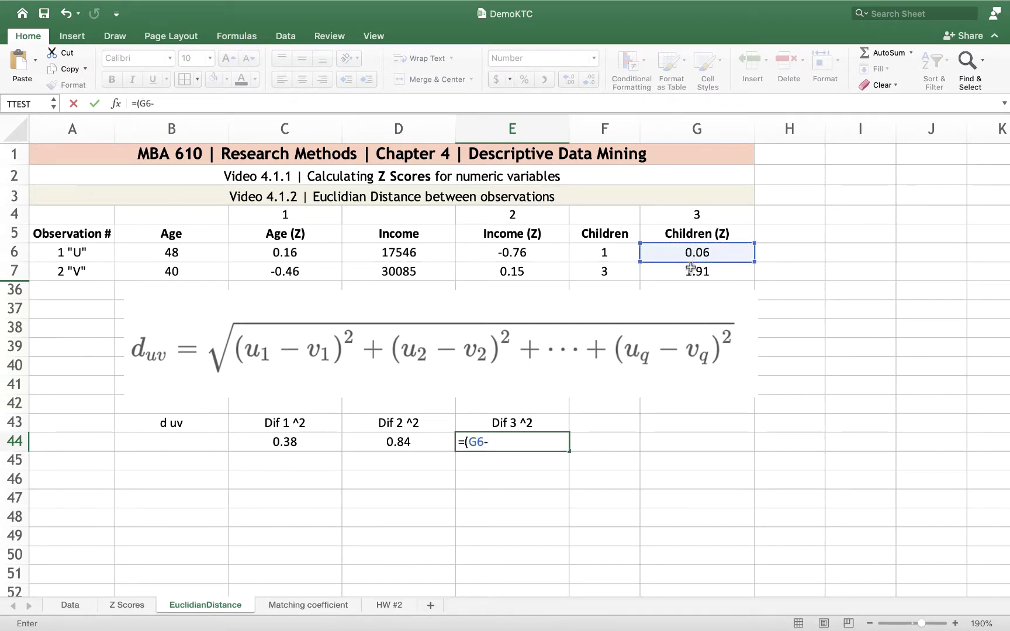
pyautogui.click(690, 272)
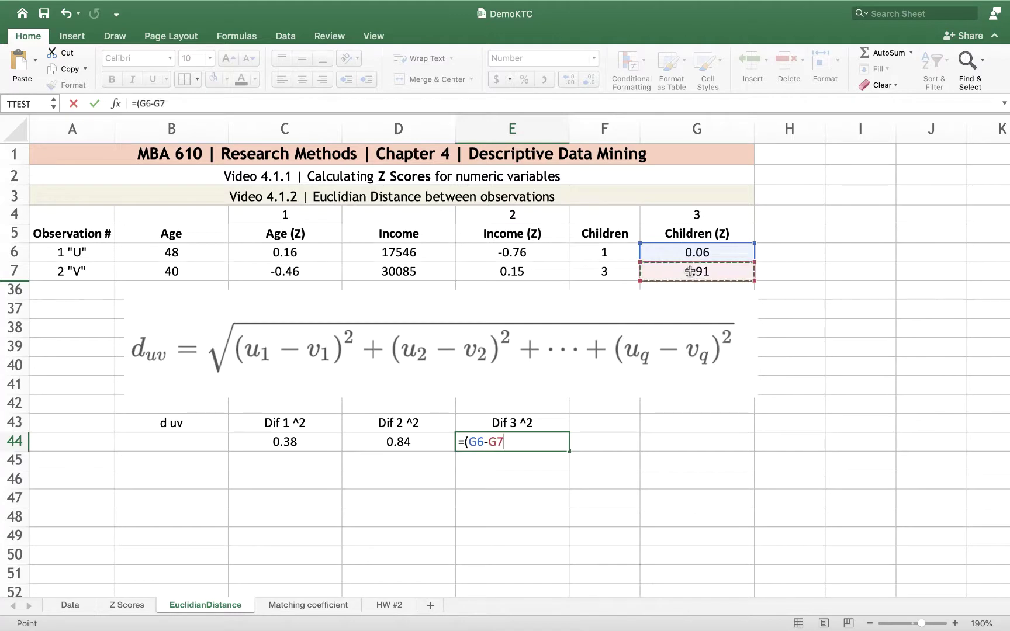
pyautogui.write(')^')
pyautogui.click(690, 272)
pyautogui.write('2')
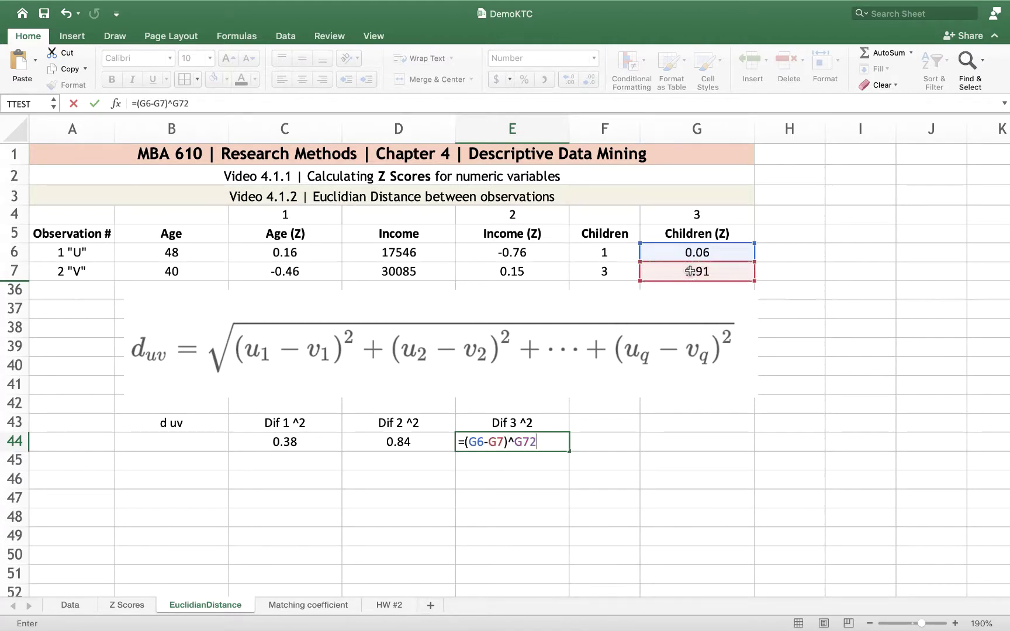
pyautogui.press('BackSpace')
pyautogui.press('BackSpace')
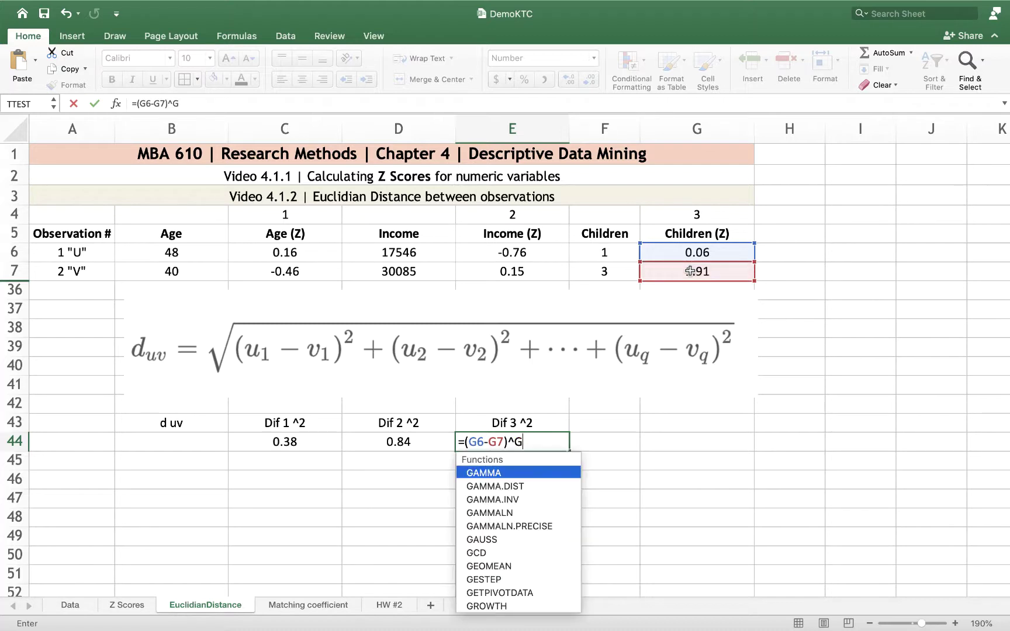
pyautogui.write('2')
pyautogui.press('BackSpace')
pyautogui.press('BackSpace')
pyautogui.write('2')
pyautogui.press('Return')
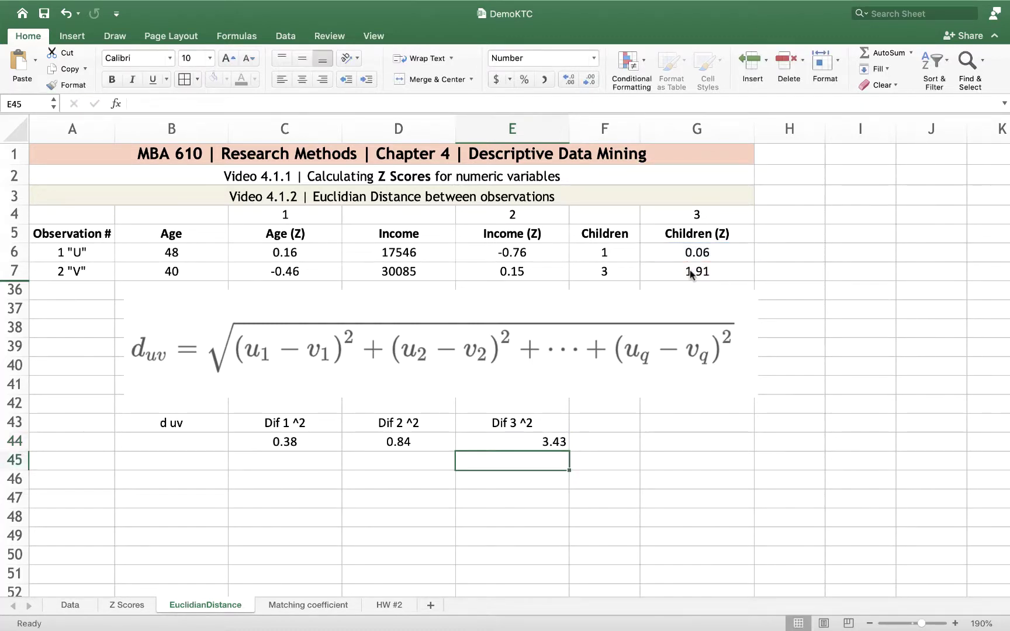
# Toggle Center alignment off and back on for the B43:E44 results block.
pyautogui.moveTo(201, 421); pyautogui.dragTo(530, 447)
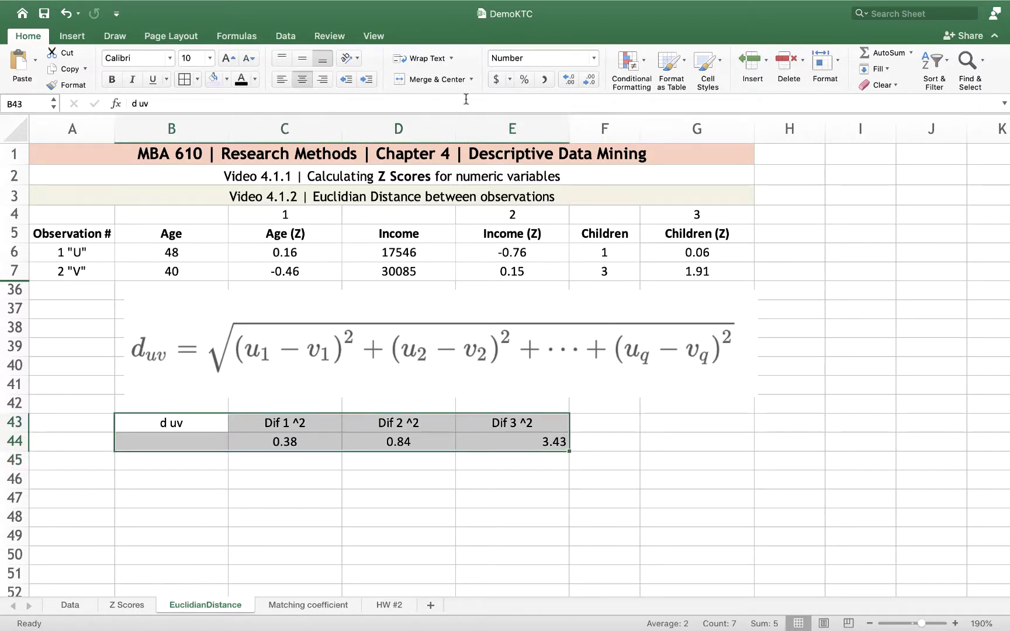
pyautogui.click(301, 79)
pyautogui.click(301, 79)
pyautogui.click(304, 465)
pyautogui.click(188, 423)
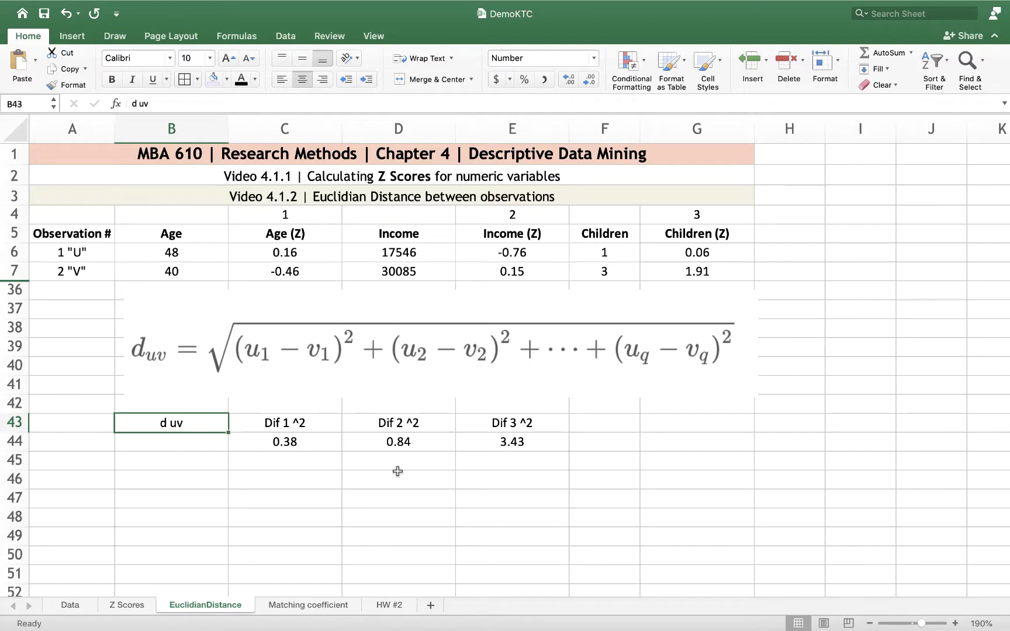
# Enter =SQRT(SUM(C44:E44)) in B44, giving d uv 2.15.
pyautogui.click(182, 445)
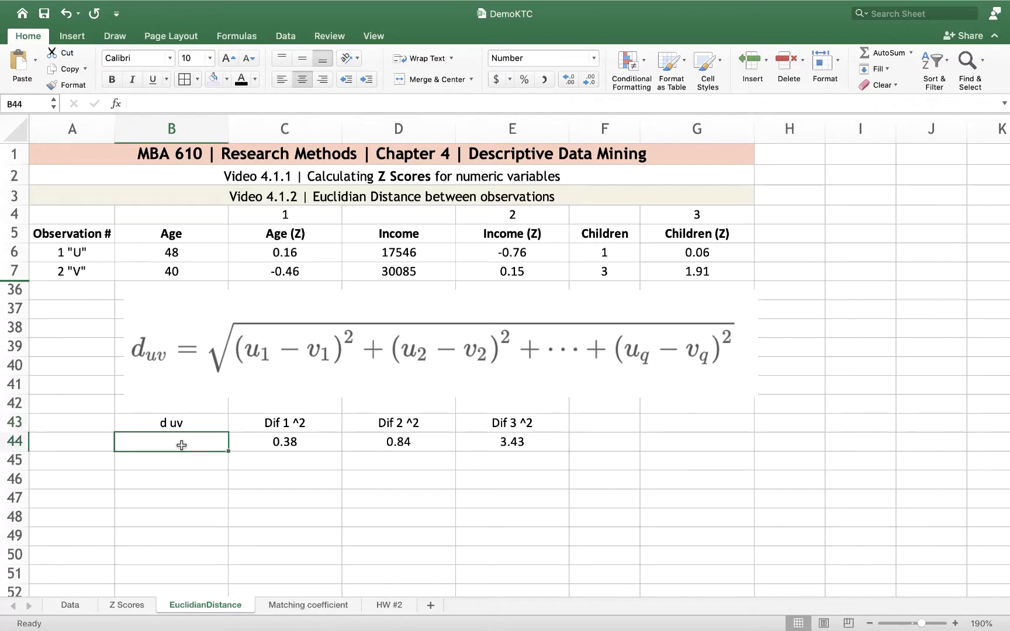
pyautogui.write('=')
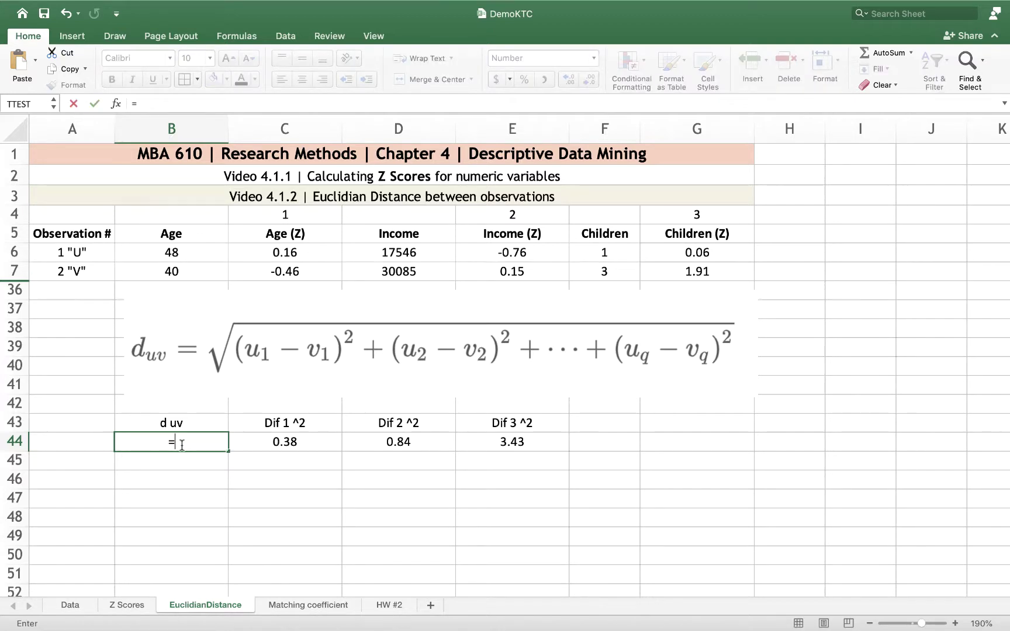
pyautogui.write('sqrt')
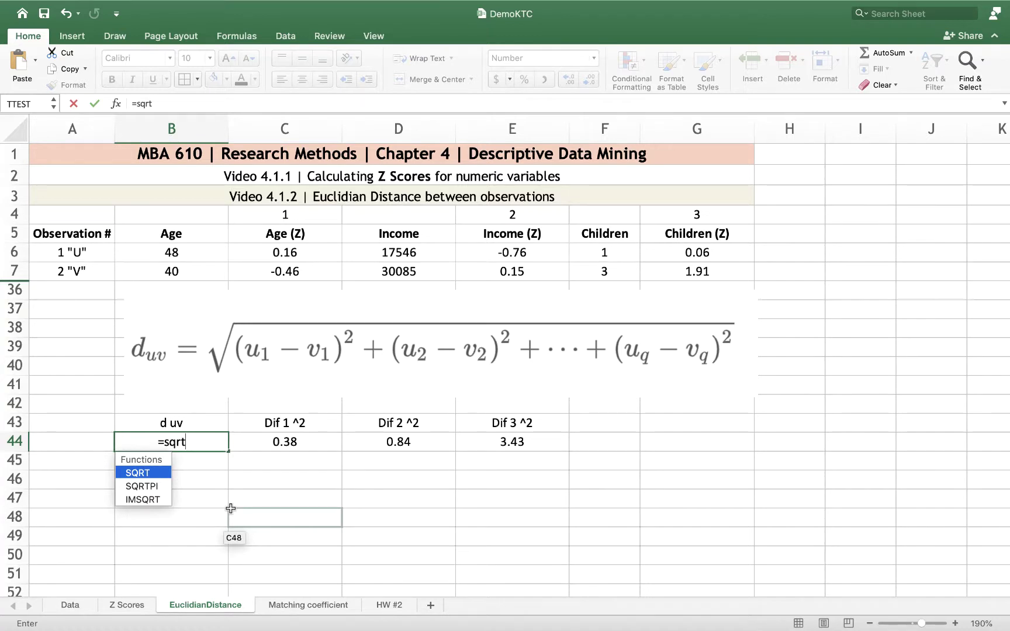
pyautogui.write('(')
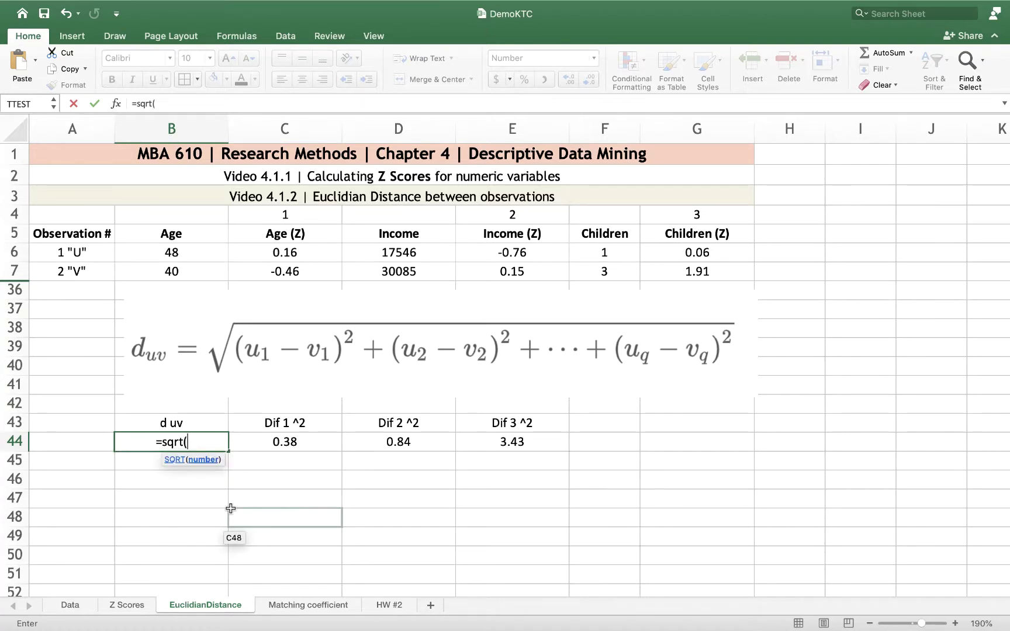
pyautogui.write('sum(')
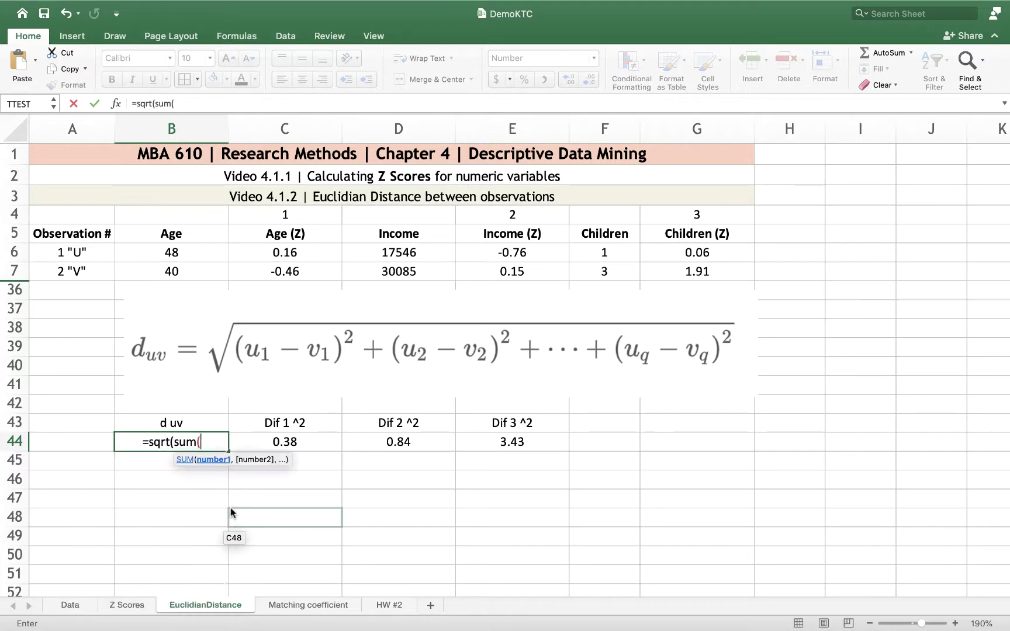
pyautogui.click(261, 440)
pyautogui.moveTo(261, 440); pyautogui.dragTo(482, 445)
pyautogui.write('))')
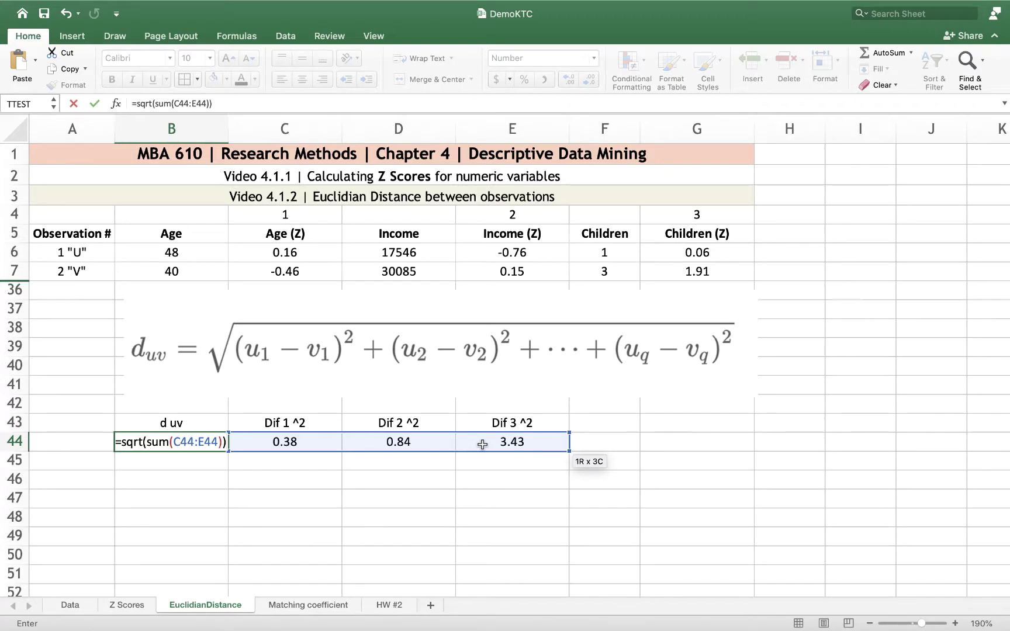
pyautogui.press('Return')
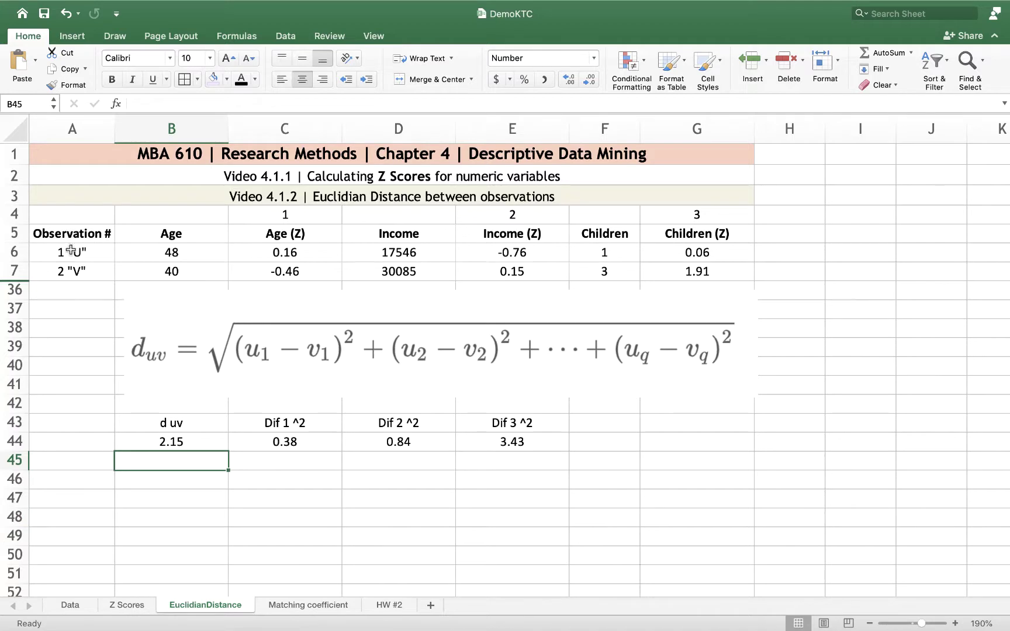
# Fill the B44 d uv result 2.15 with a lavender background.
pyautogui.click(162, 443)
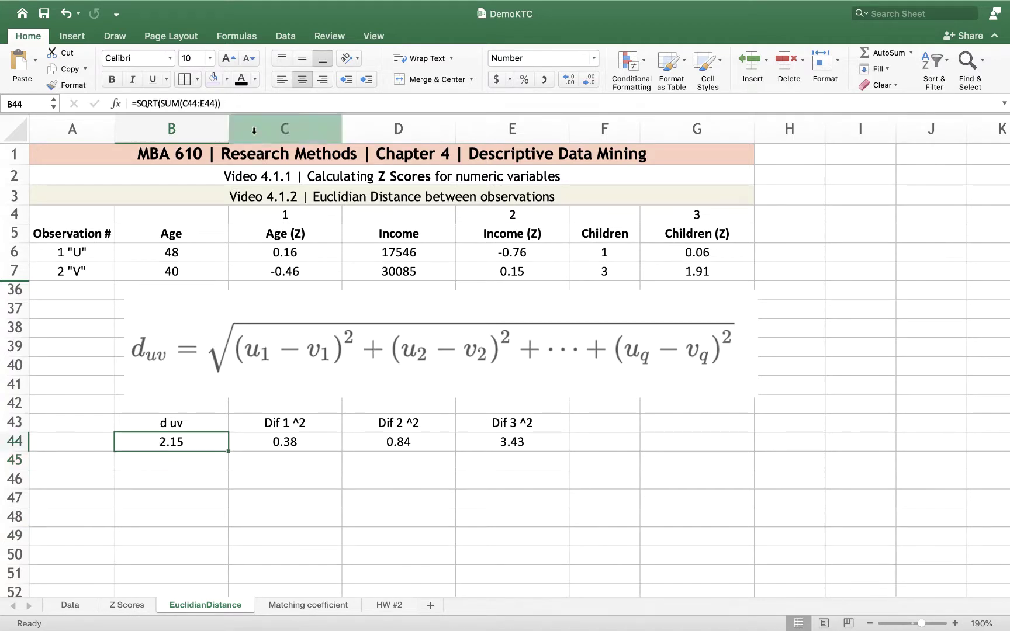
pyautogui.click(227, 78)
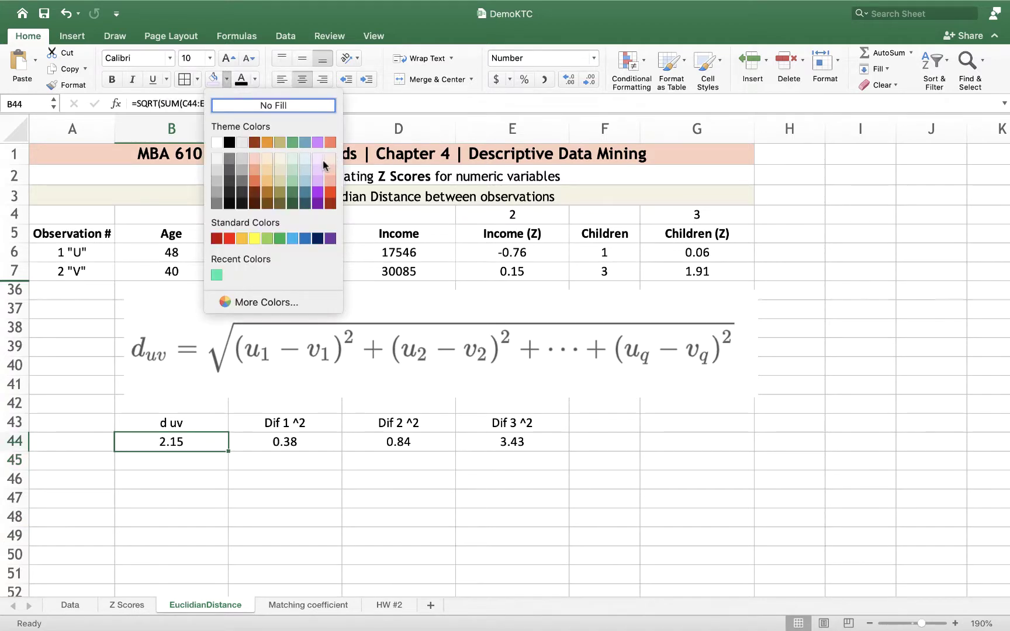
pyautogui.click(317, 163)
pyautogui.click(320, 497)
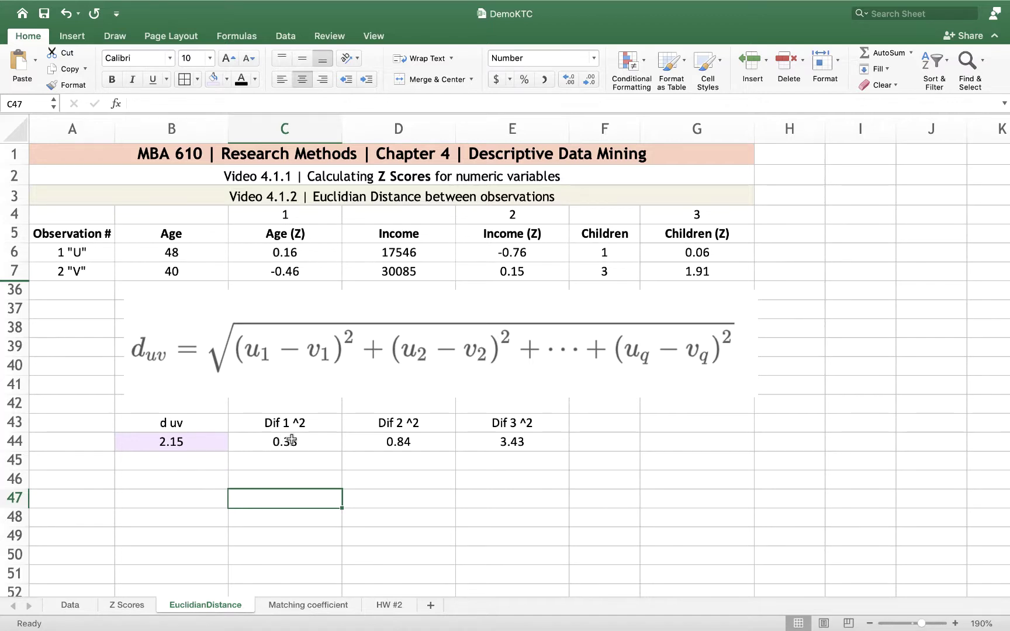
# Label C46 'Sum' and C47 'ED'.
pyautogui.click(262, 479)
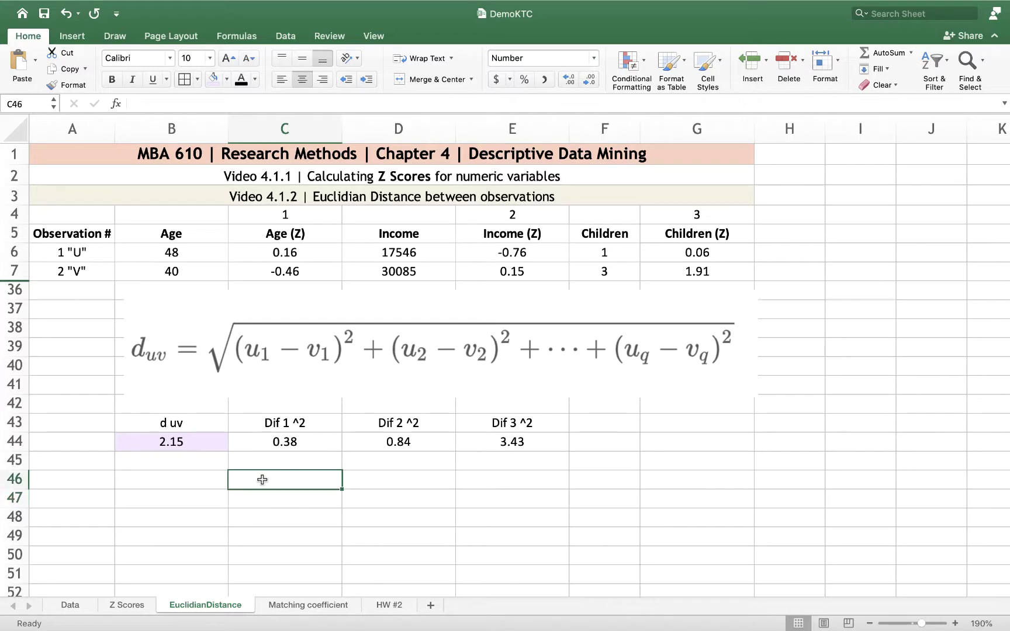
pyautogui.write('Sum')
pyautogui.press('Return')
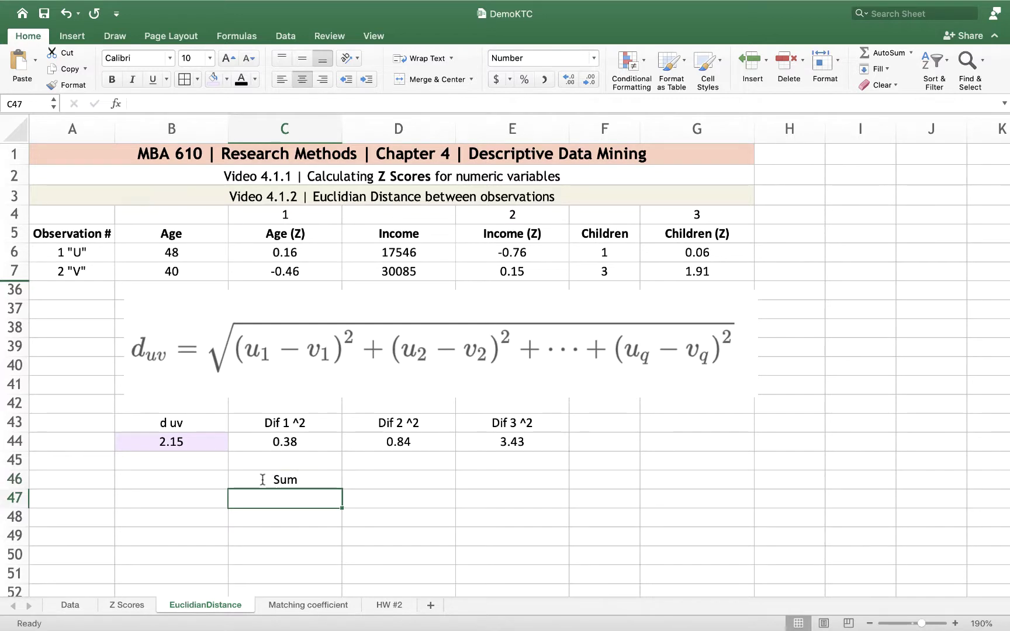
pyautogui.write('S')
pyautogui.press('BackSpace')
pyautogui.press('BackSpace')
pyautogui.write('ED')
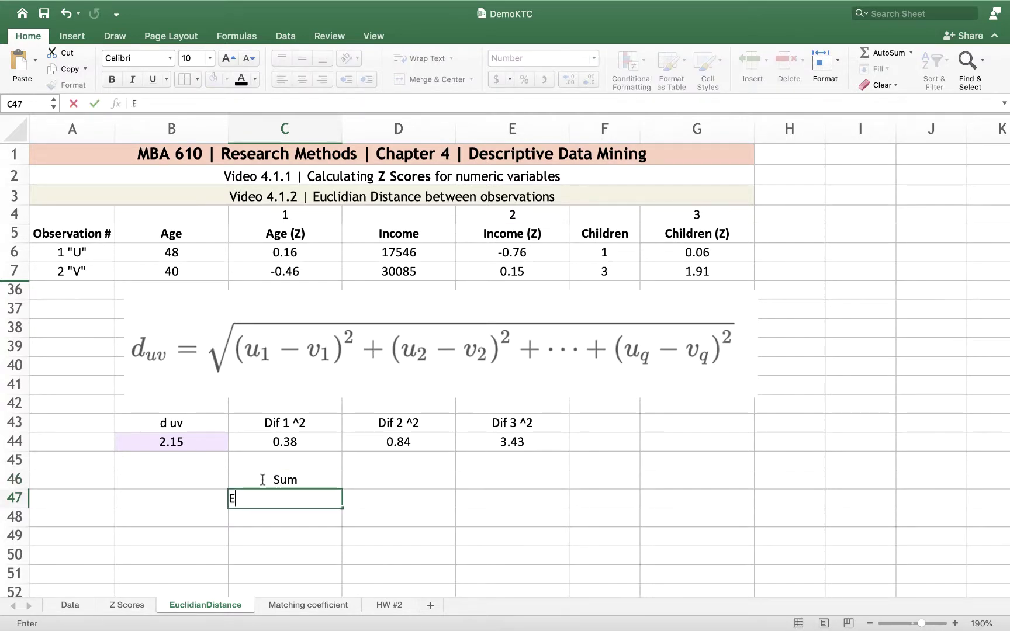
# Enter =SUM(C44:E44) in D46 and =SQRT(D46) in D47.
pyautogui.click(396, 479)
pyautogui.write('=sum(')
pyautogui.moveTo(282, 442); pyautogui.dragTo(467, 444)
pyautogui.press('Return')
pyautogui.write('=')
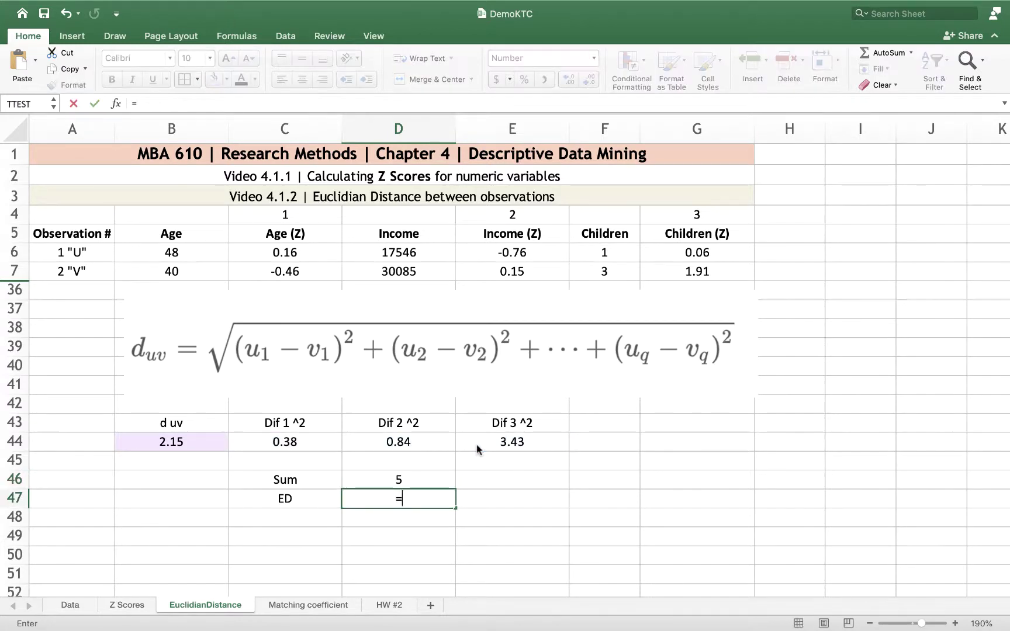
pyautogui.write('sqrt(')
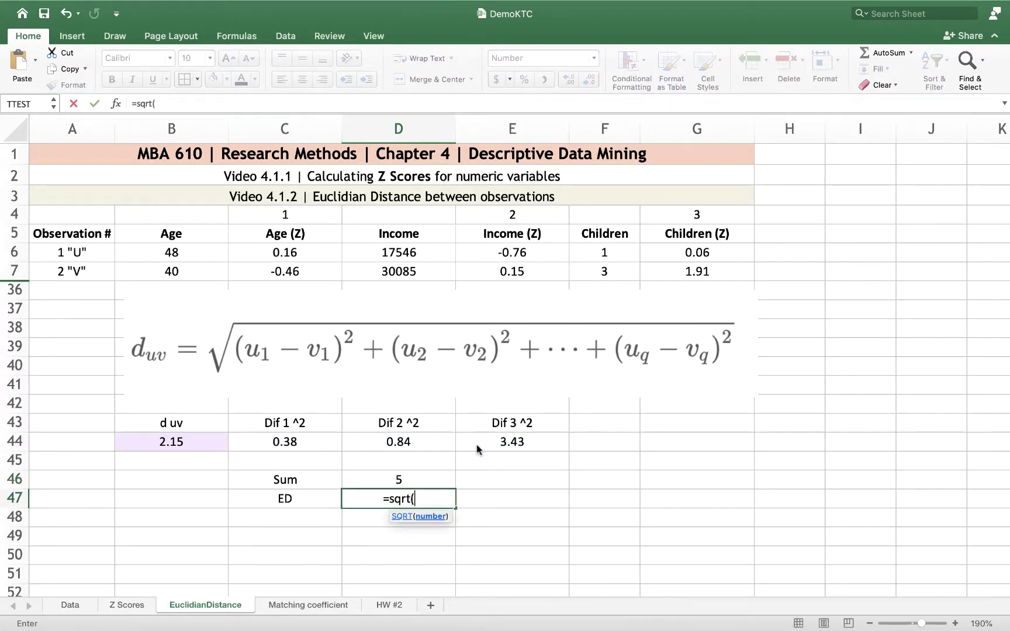
pyautogui.click(422, 480)
pyautogui.write(')')
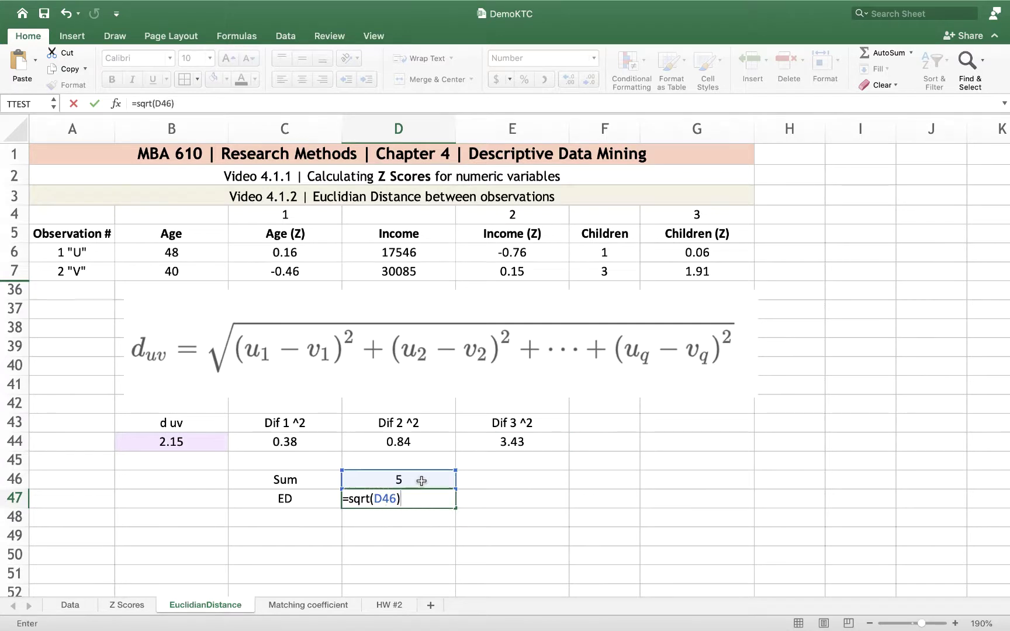
pyautogui.press('Return')
# Show the Sum and ED results with two decimals, reading 4.64 and 2.15.
pyautogui.moveTo(422, 485)
pyautogui.mouseDown()
pyautogui.moveTo(449, 478)
pyautogui.moveTo(416, 492)
pyautogui.mouseUp()
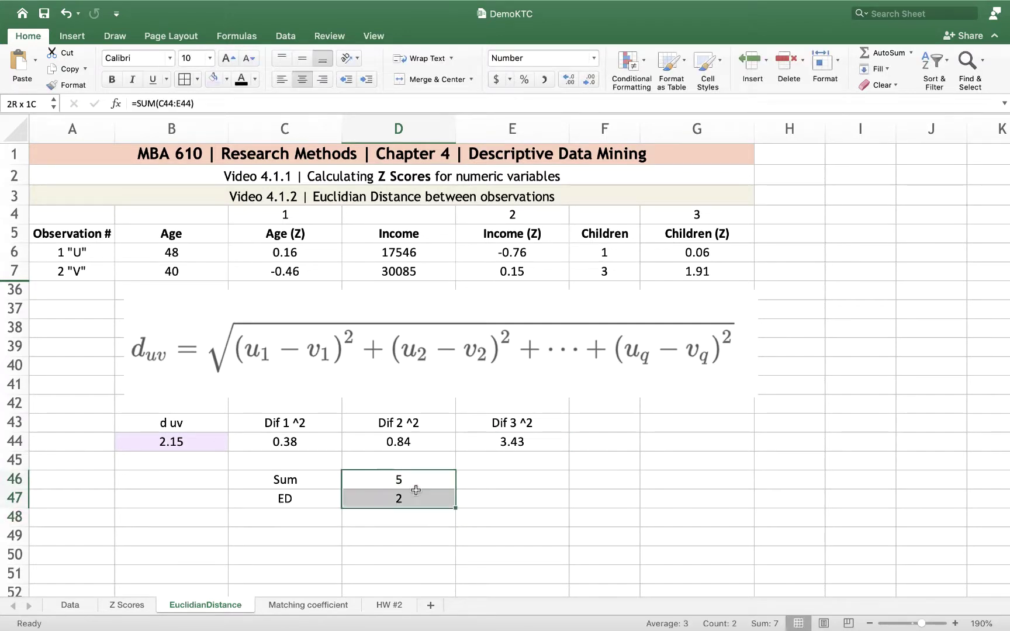
pyautogui.click(569, 79)
pyautogui.click(568, 79)
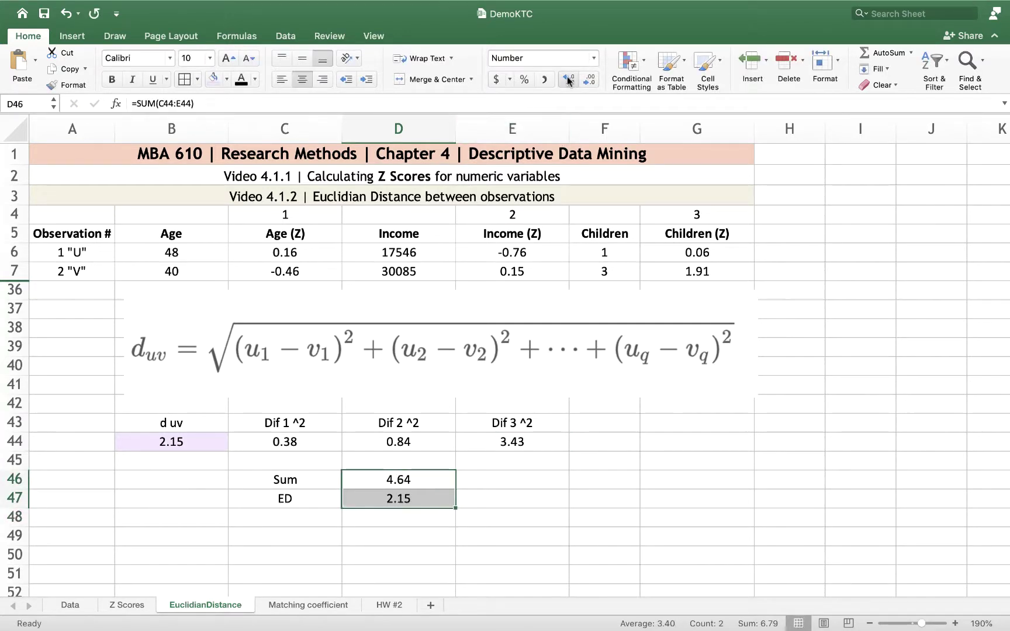